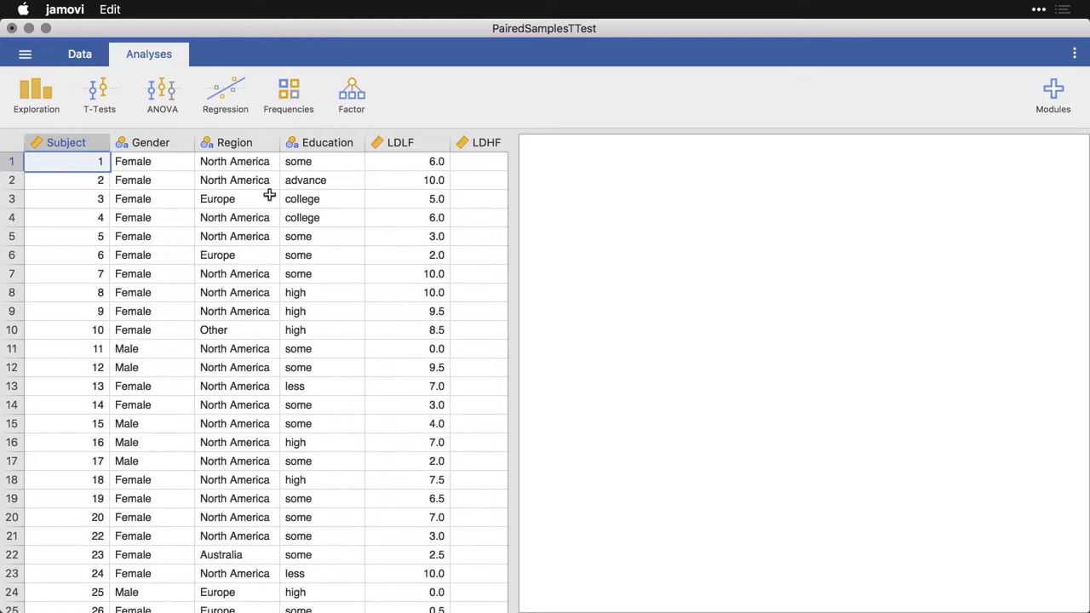
Scroll the data grid right to reveal the LDLF, LDHF, HDLF and HDHF columns
{"action": "scroll", "coordinate": [269, 195], "scroll_direction": "right", "scroll_amount": 5}
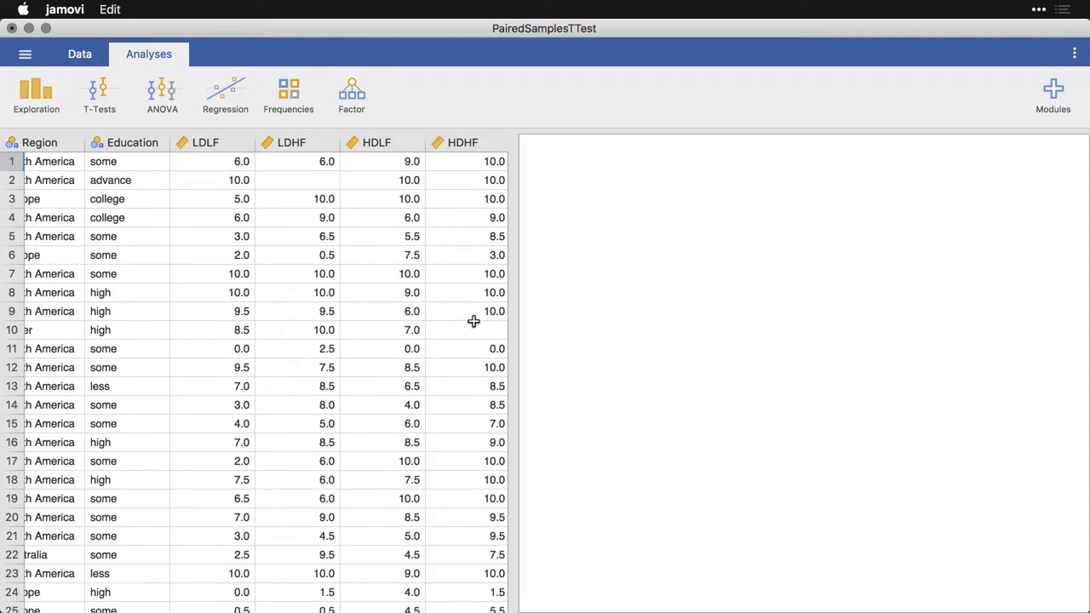
Start a Paired Samples T-Test with LDLF paired against HDHF
{"action": "left_click", "coordinate": [100, 99]}
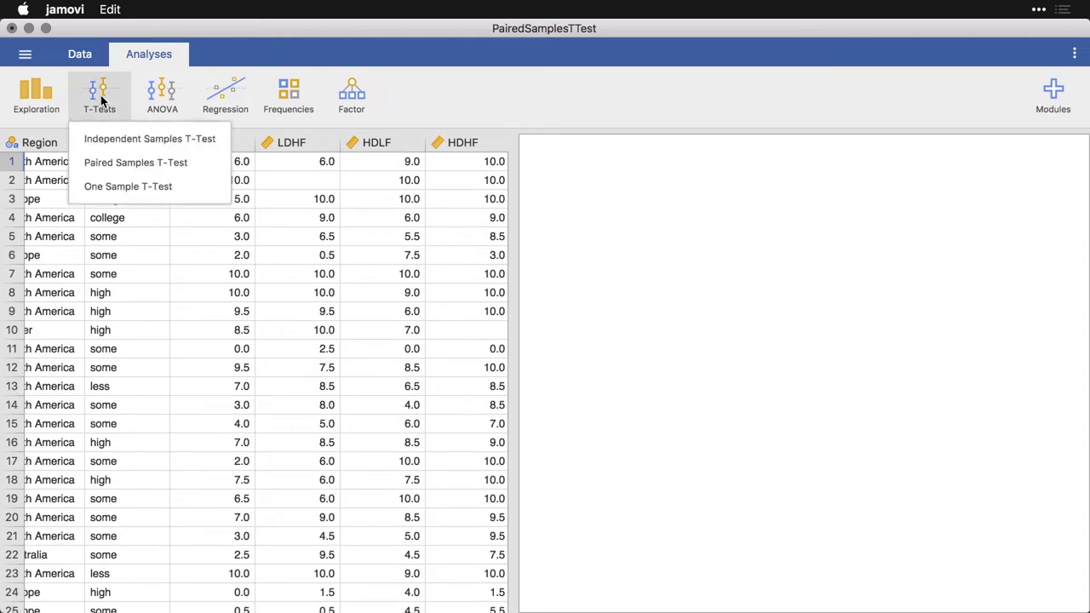
{"action": "left_click", "coordinate": [139, 164]}
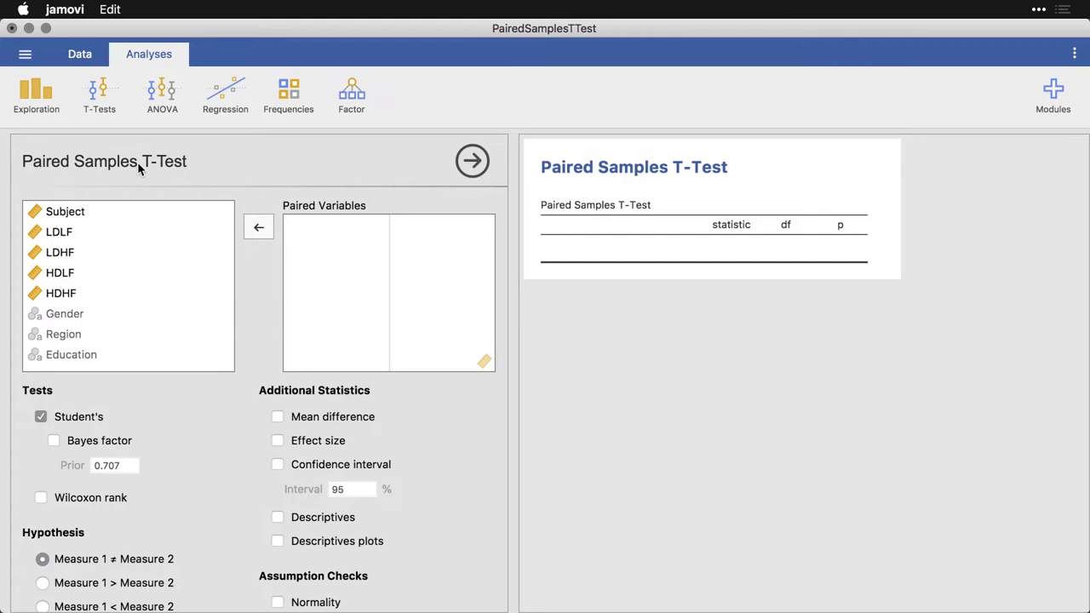
{"action": "left_click", "coordinate": [70, 232]}
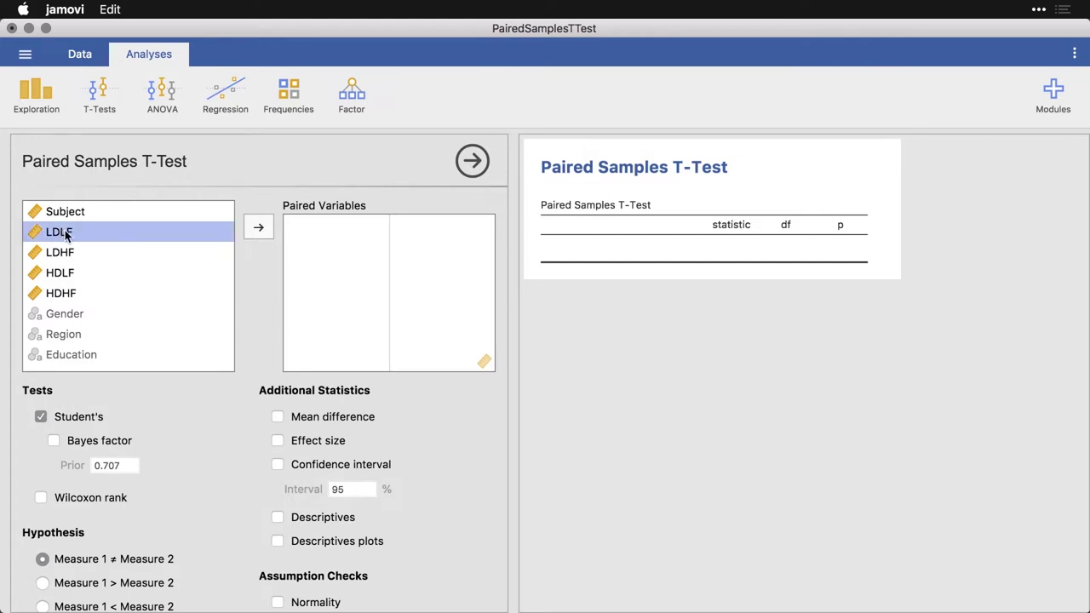
{"action": "left_click", "coordinate": [260, 230]}
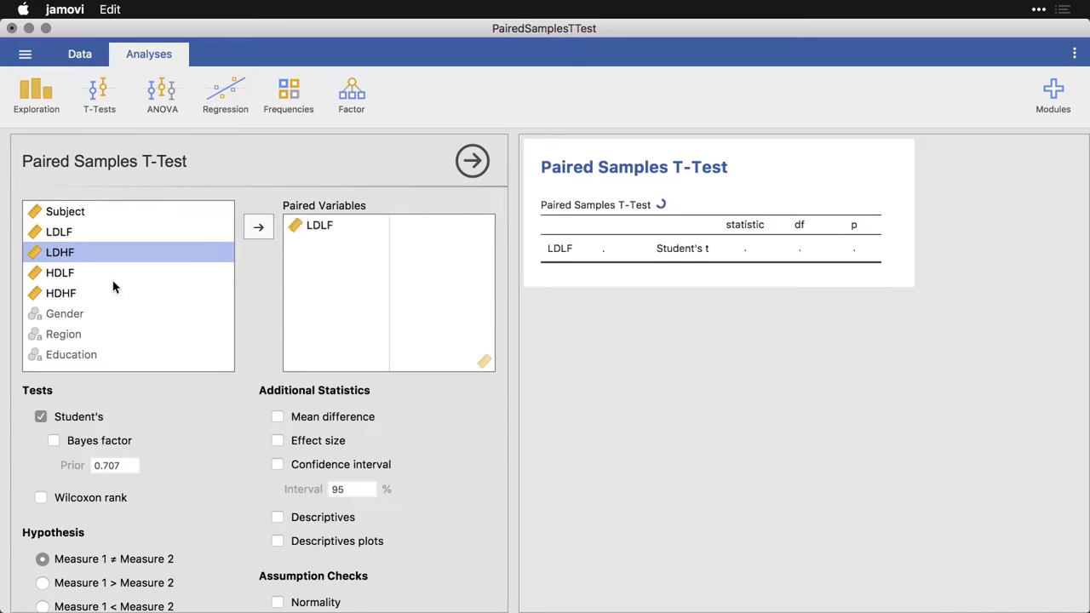
{"action": "left_click", "coordinate": [66, 295]}
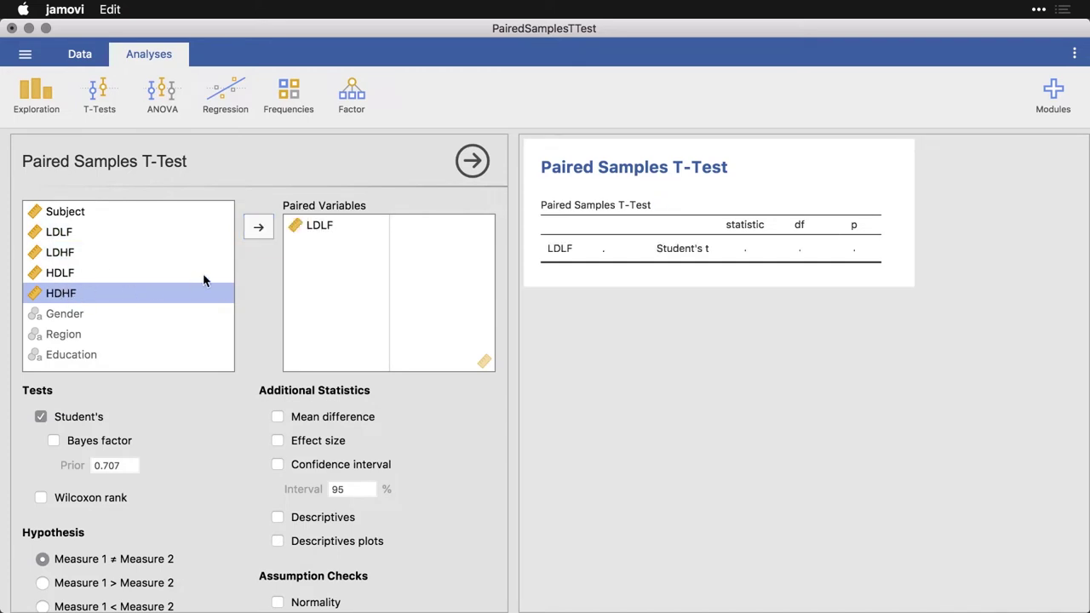
{"action": "left_click", "coordinate": [260, 230]}
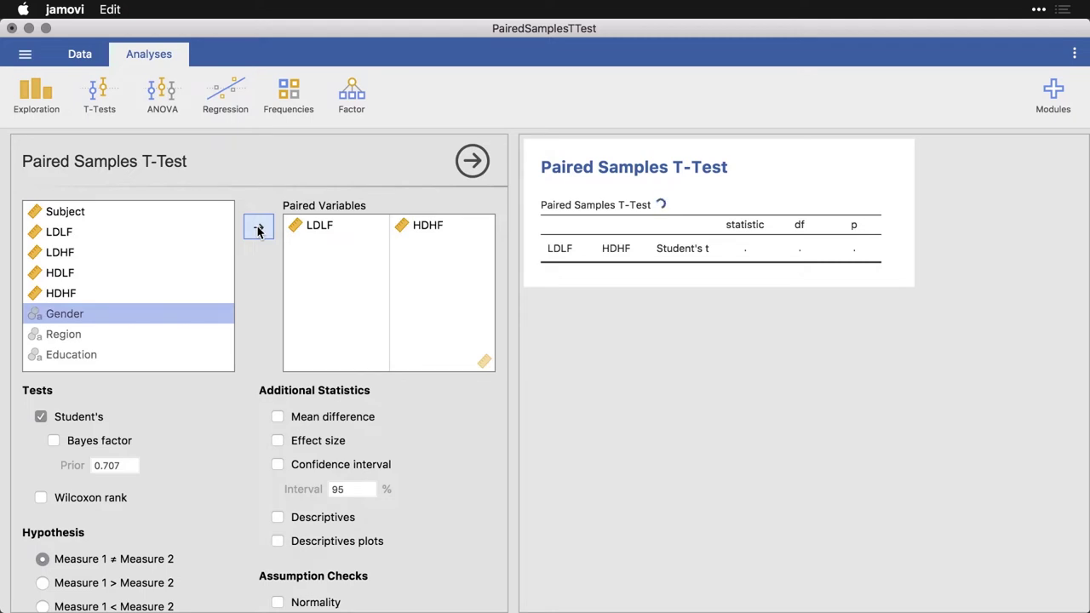
Add LDHF–HDLF as a second pair, then select LDLF through HDHF together
{"action": "left_click", "coordinate": [102, 252]}
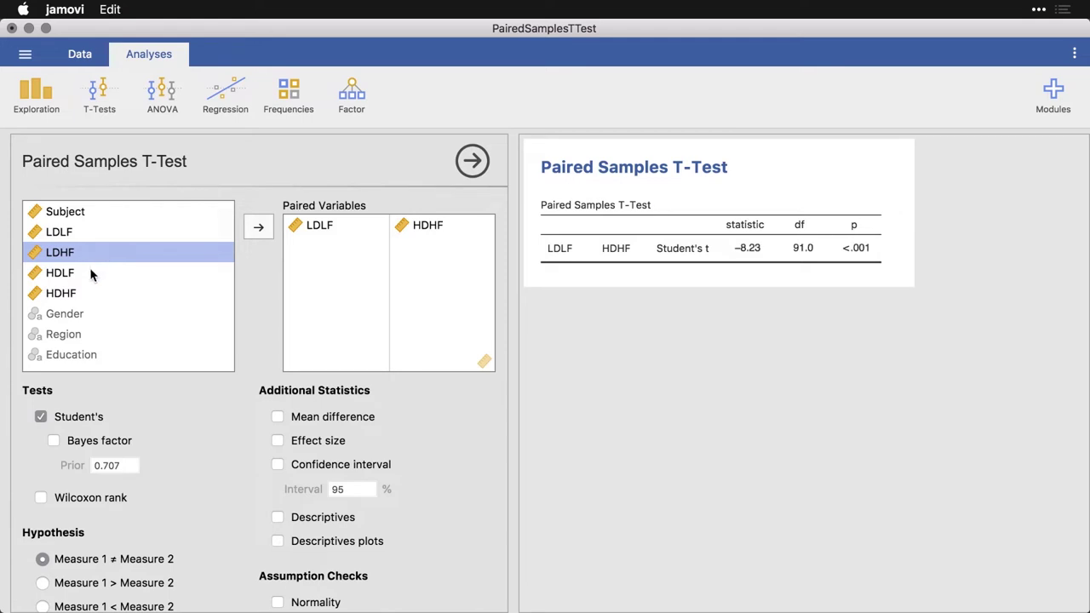
{"action": "left_click", "coordinate": [91, 274], "text": "shift"}
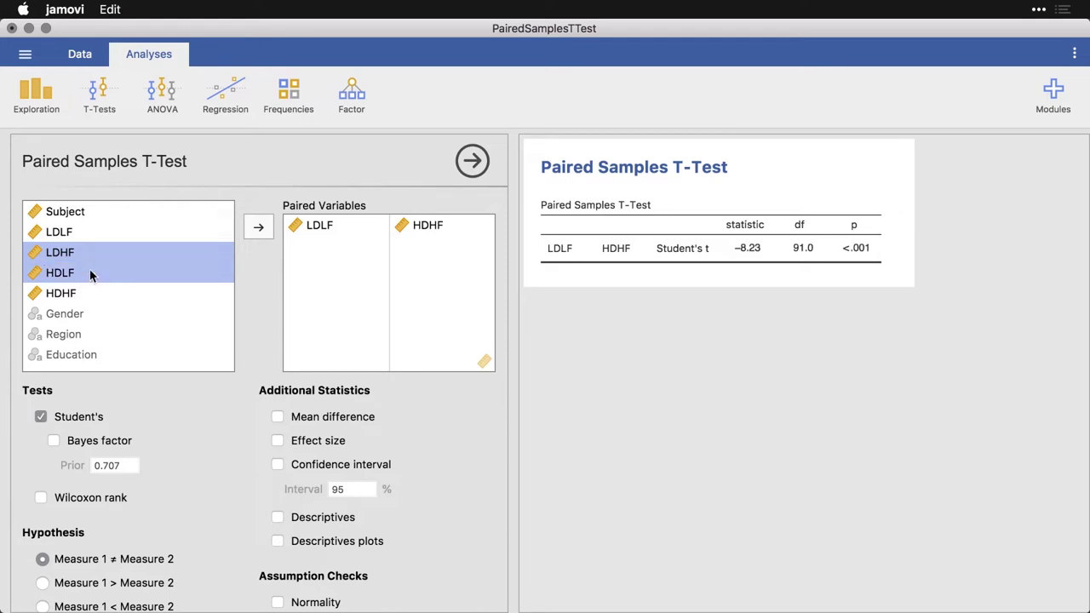
{"action": "left_click", "coordinate": [258, 230]}
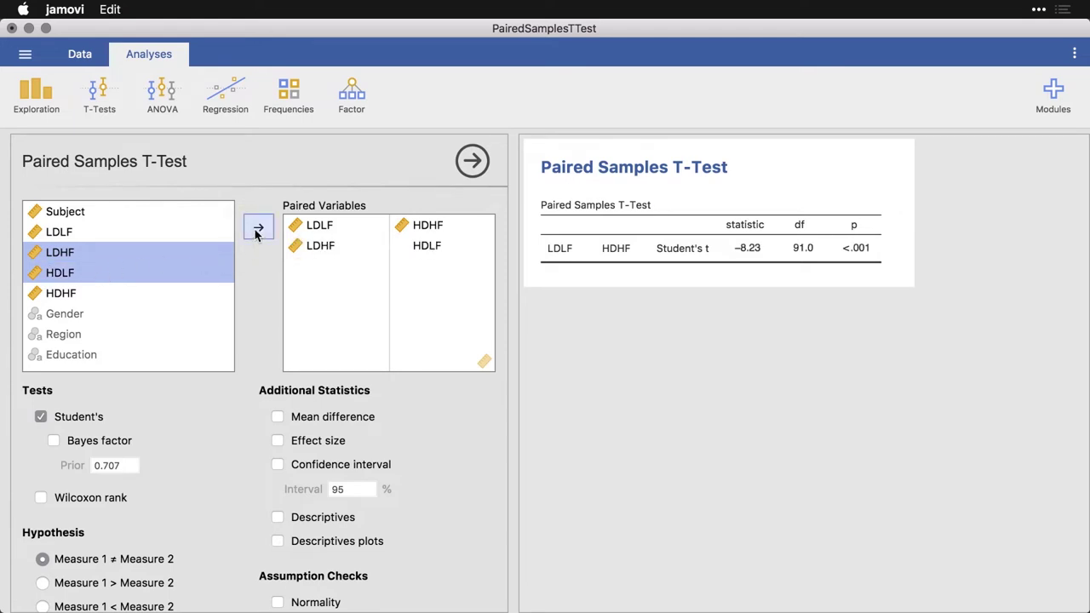
{"action": "left_click", "coordinate": [95, 239]}
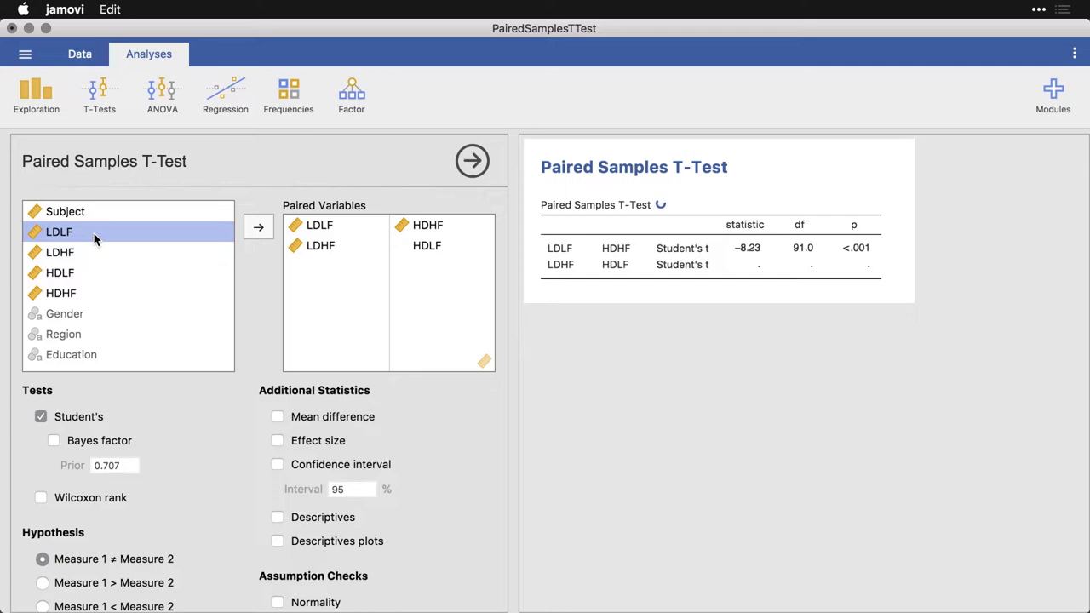
{"action": "left_click", "coordinate": [83, 298], "text": "shift"}
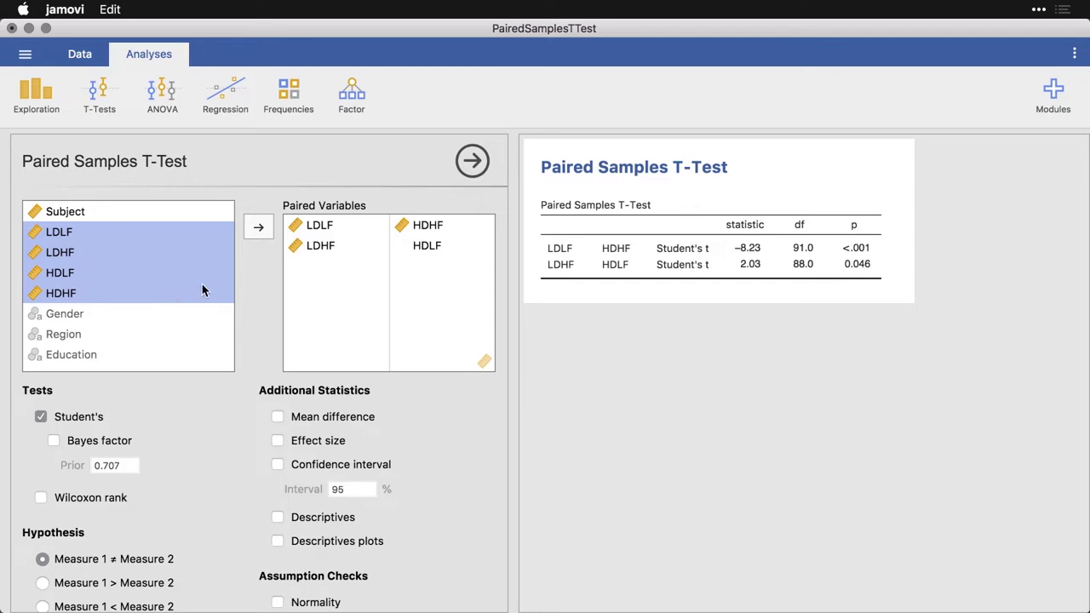
Add LDLF–LDHF and HDLF–HDHF as the third and fourth paired variables
{"action": "left_click", "coordinate": [258, 230]}
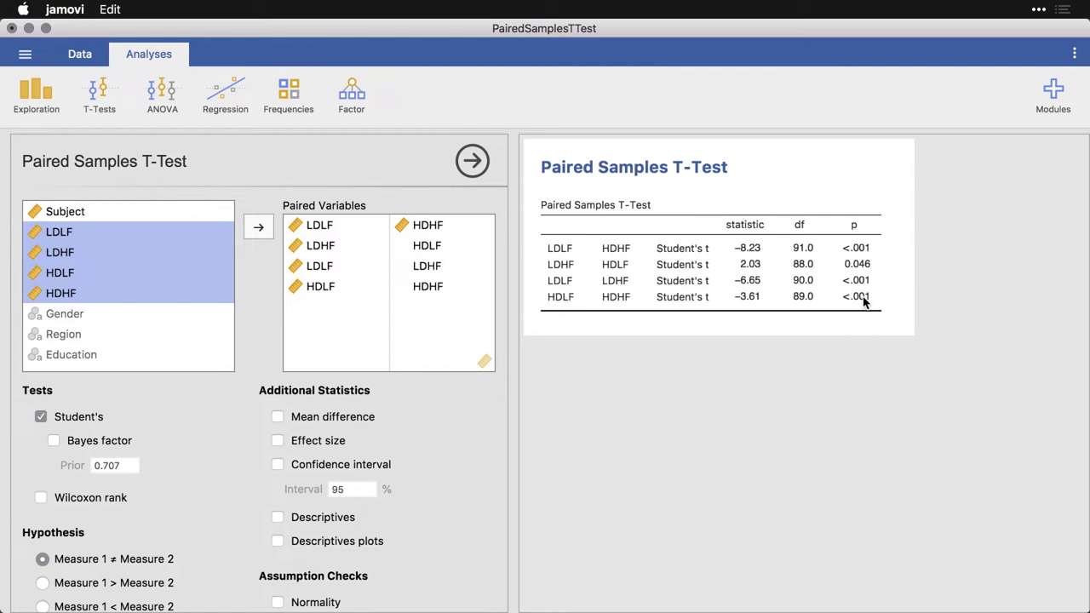
Add mean difference, 95% confidence interval and Cohen's d effect size to the t-test table
{"action": "scroll", "coordinate": [433, 499], "scroll_direction": "down", "scroll_amount": 1}
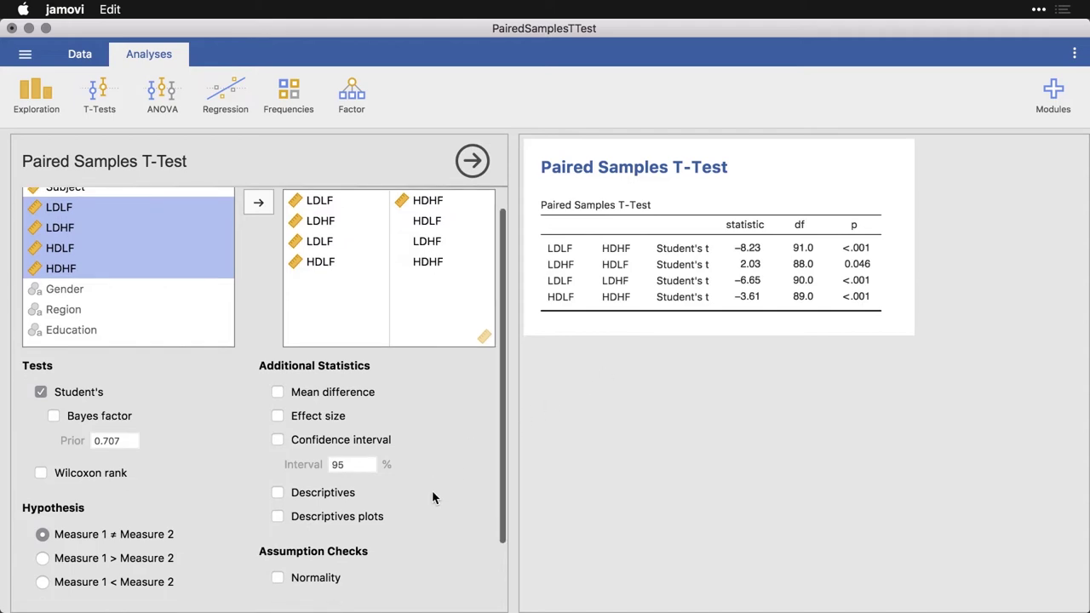
{"action": "scroll", "coordinate": [433, 498], "scroll_direction": "down", "scroll_amount": 3}
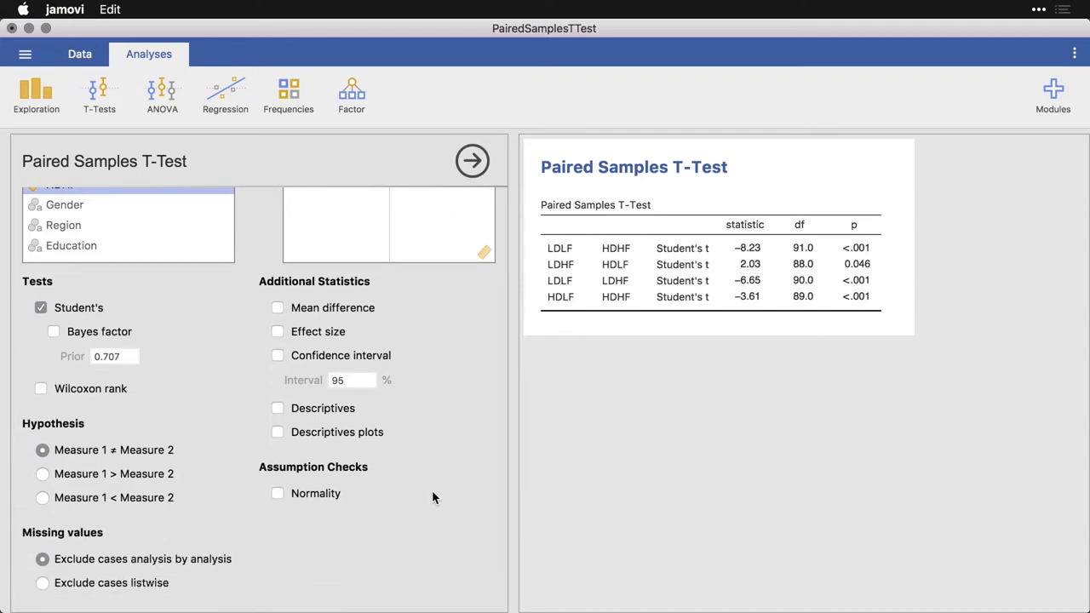
{"action": "left_click", "coordinate": [279, 308]}
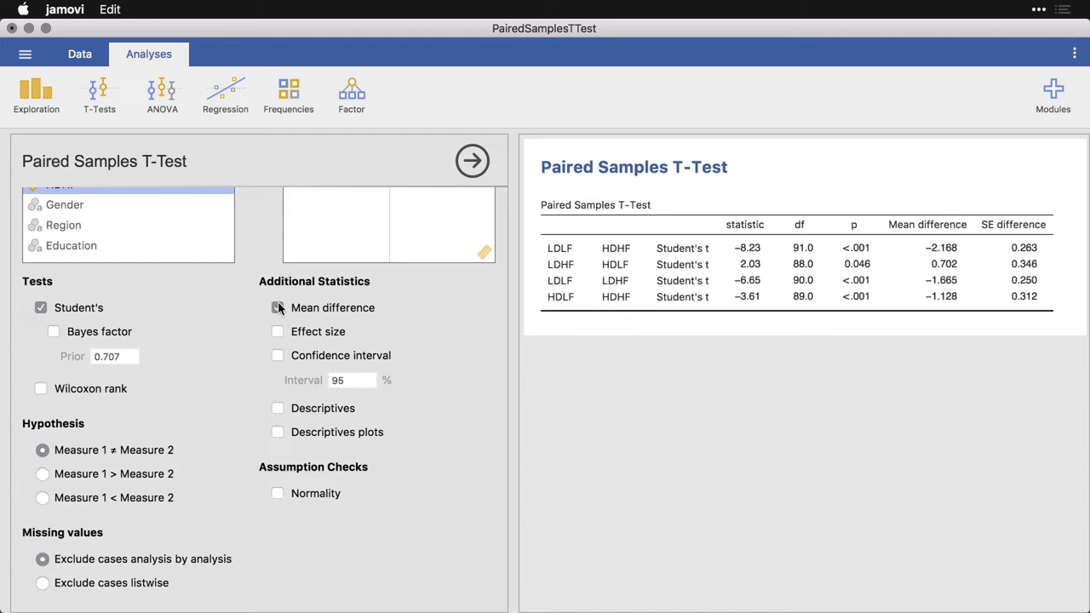
{"action": "left_click", "coordinate": [279, 308]}
{"action": "left_click", "coordinate": [277, 358]}
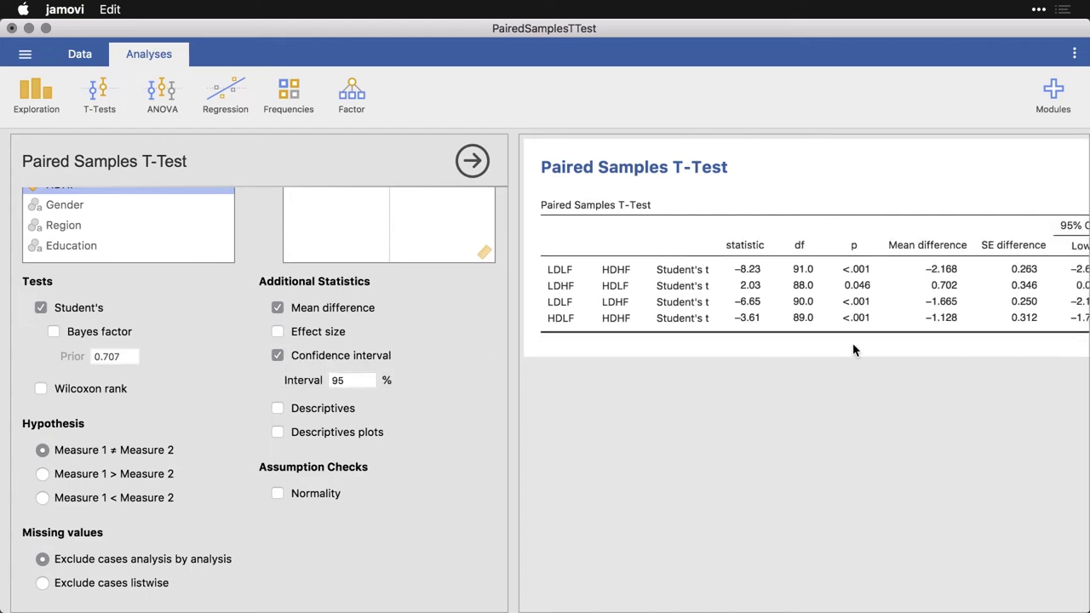
{"action": "scroll", "coordinate": [900, 356], "scroll_direction": "right", "scroll_amount": 3}
{"action": "scroll", "coordinate": [900, 356], "scroll_direction": "right", "scroll_amount": 2}
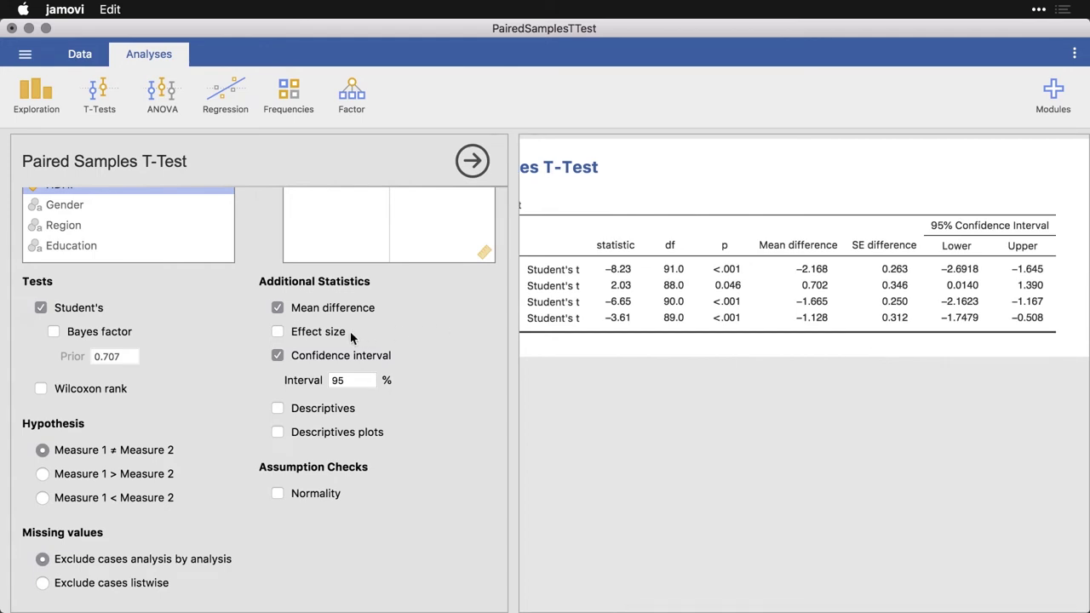
{"action": "left_click", "coordinate": [278, 333]}
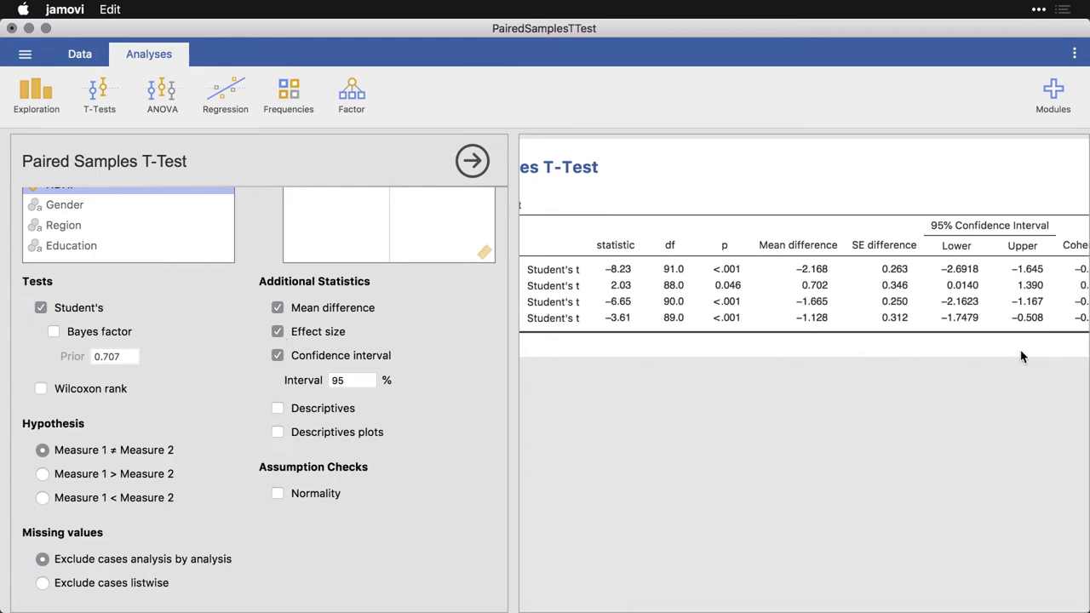
{"action": "scroll", "coordinate": [1023, 357], "scroll_direction": "right", "scroll_amount": 2}
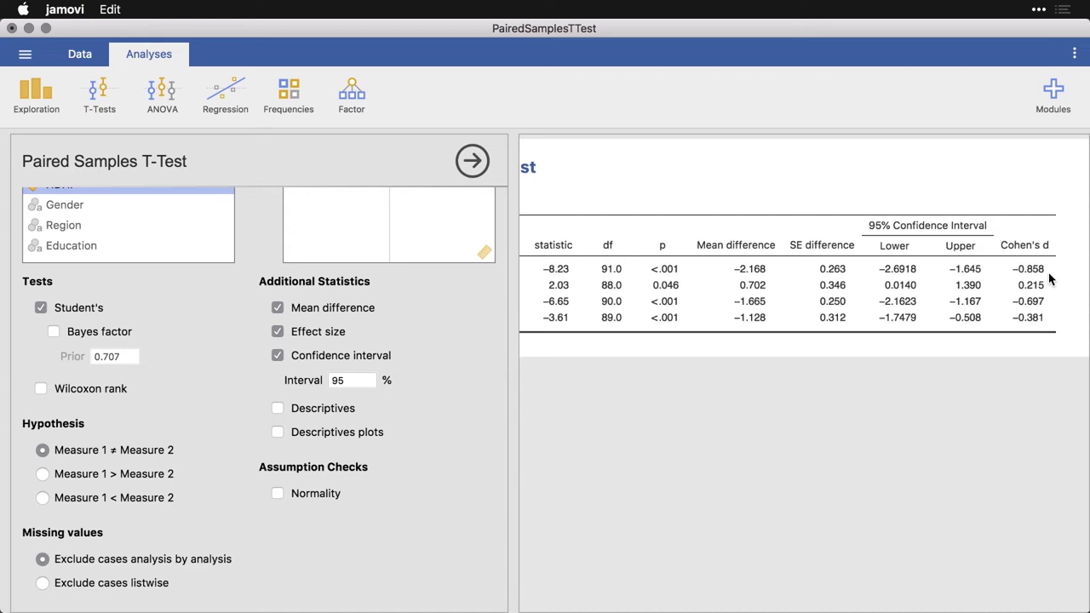
Add per-variable Descriptives and a Shapiro-Wilk normality check for each pair
{"action": "left_click", "coordinate": [278, 410]}
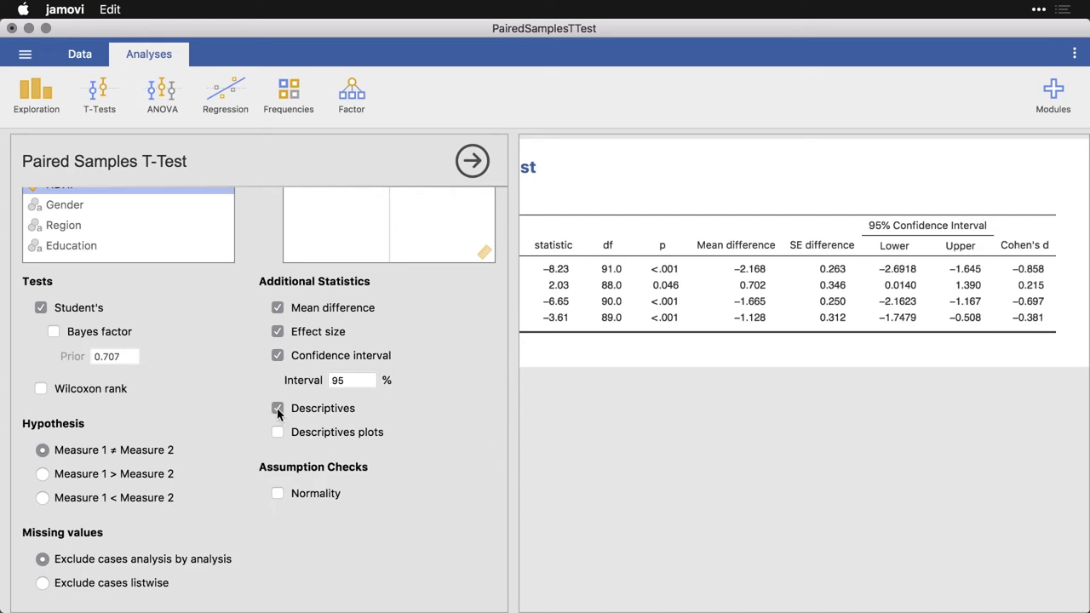
{"action": "scroll", "coordinate": [762, 461], "scroll_direction": "left", "scroll_amount": 2}
{"action": "scroll", "coordinate": [763, 460], "scroll_direction": "left", "scroll_amount": 3}
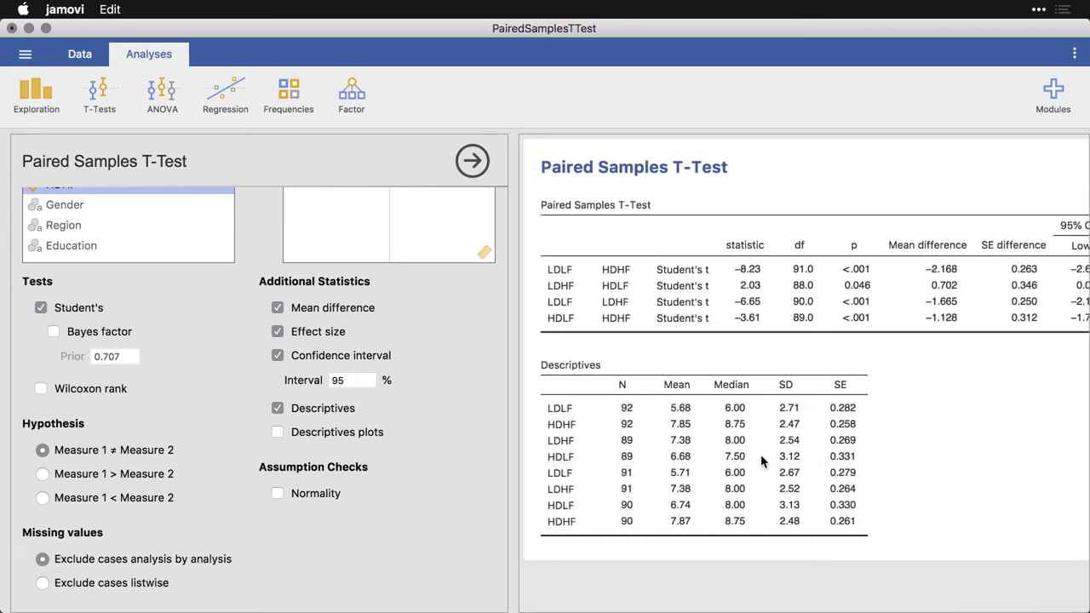
{"action": "left_click", "coordinate": [278, 495]}
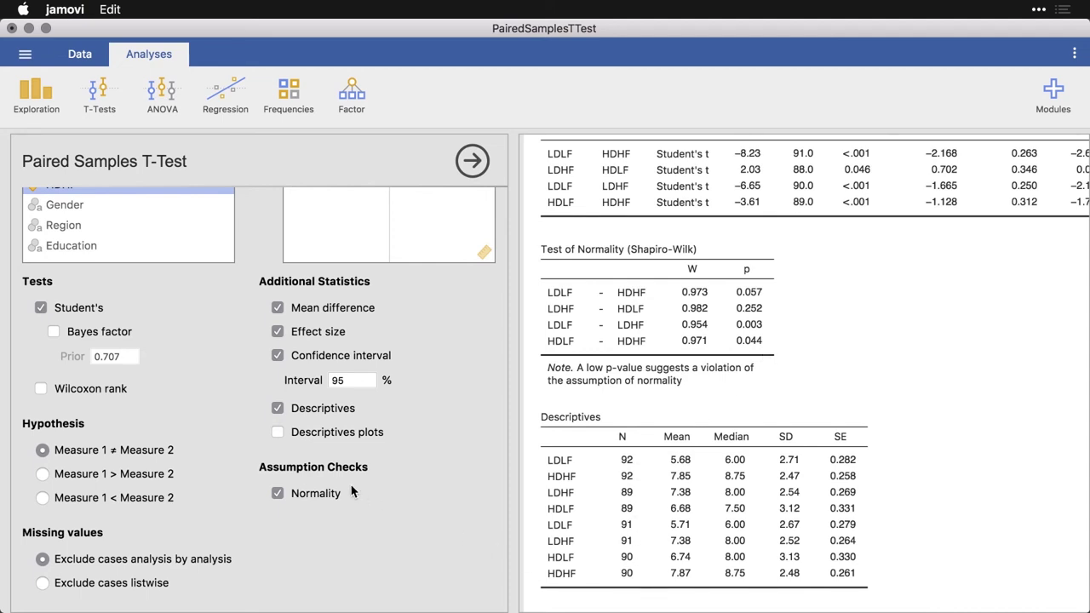
Add Descriptives plots of means with 95% CI and medians, and review them
{"action": "left_click", "coordinate": [278, 435]}
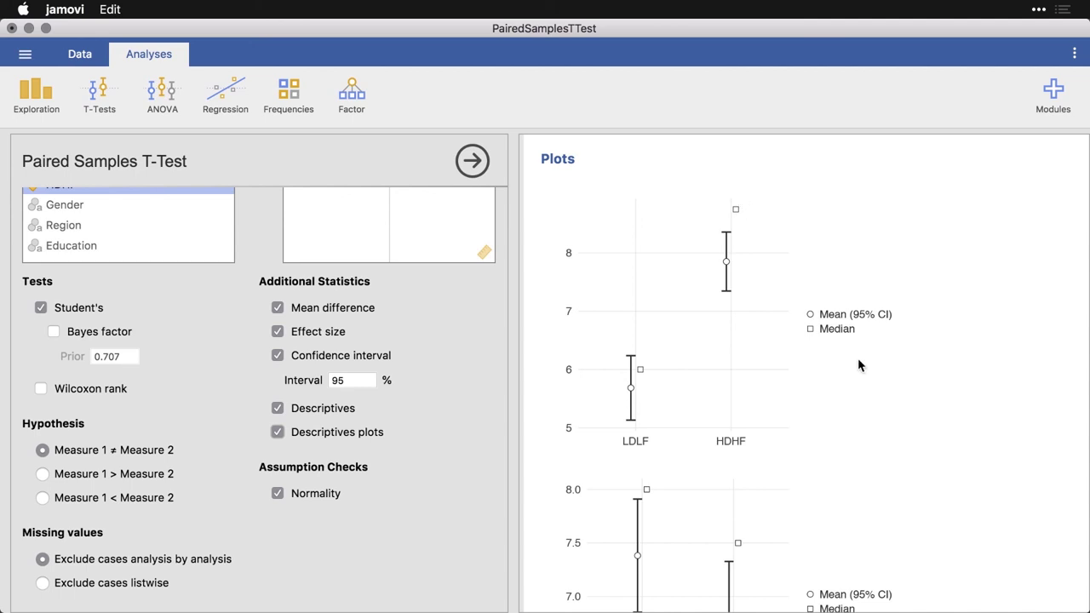
{"action": "scroll", "coordinate": [858, 362], "scroll_direction": "down", "scroll_amount": 5}
{"action": "scroll", "coordinate": [859, 364], "scroll_direction": "down", "scroll_amount": 8}
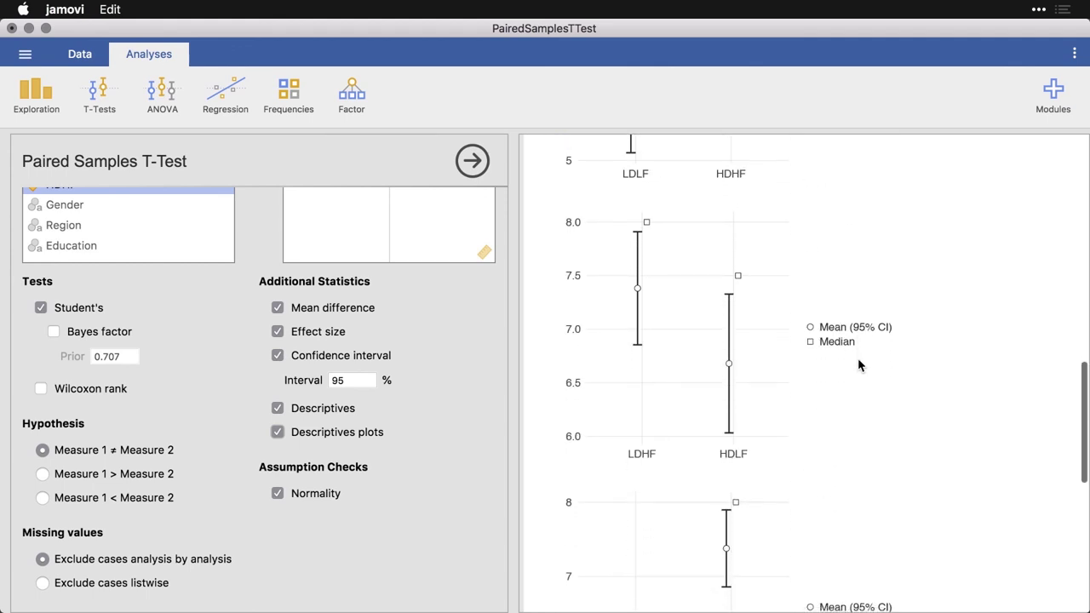
{"action": "scroll", "coordinate": [858, 365], "scroll_direction": "down", "scroll_amount": 2}
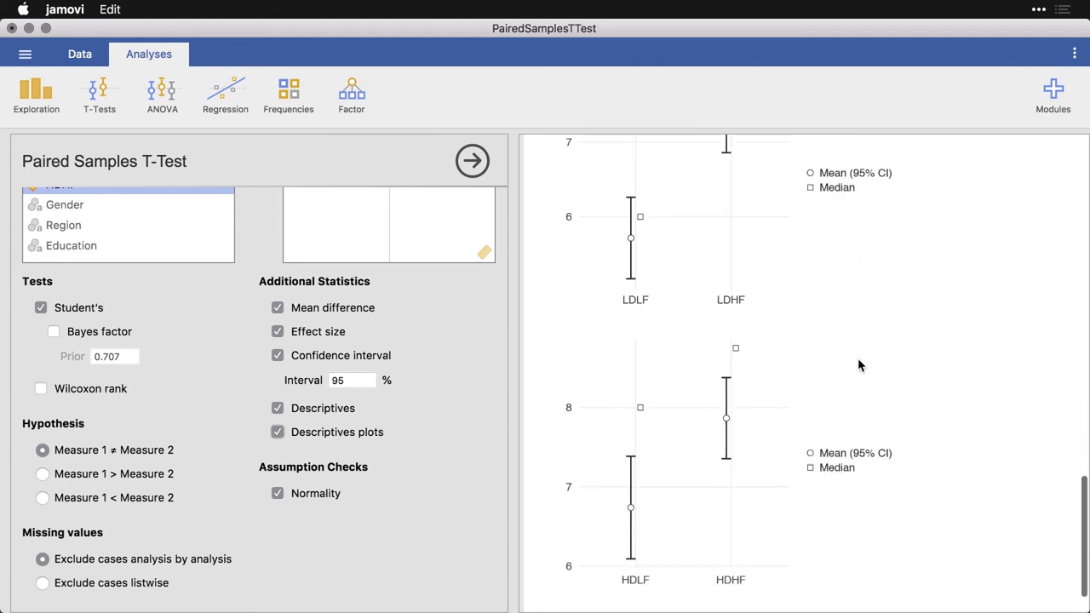